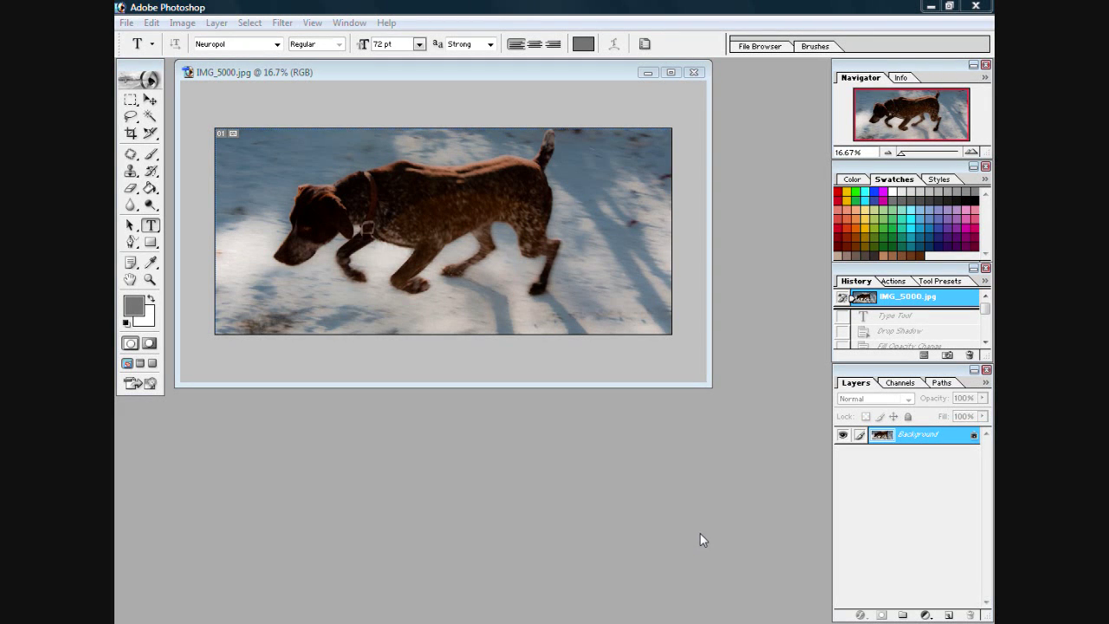
Create a text box across the lower photo, paste the ©, type the studio name, then lower its top edge
left_click(161, 232)
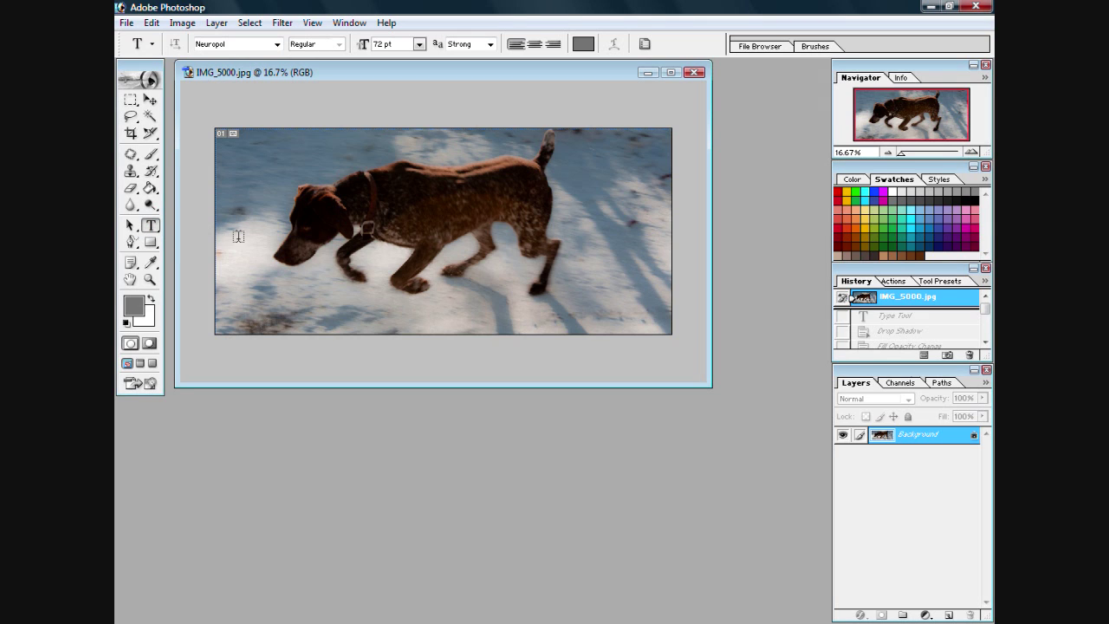
left_click_drag(230, 232, 653, 327)
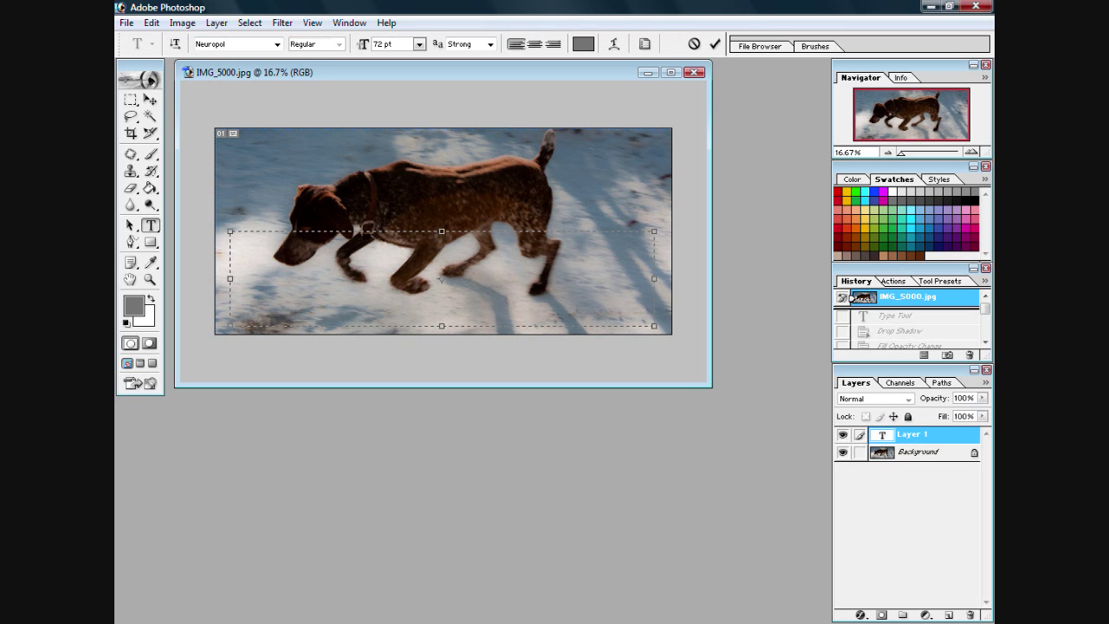
right_click(370, 262)
left_click(413, 328)
type("Philip")
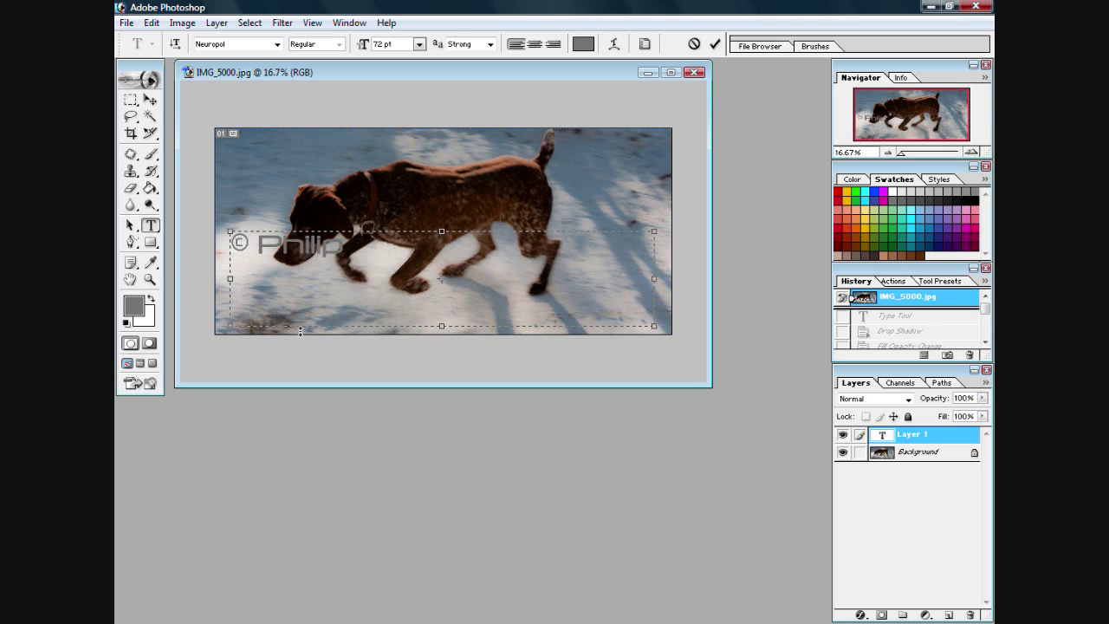
type(" J Walter")
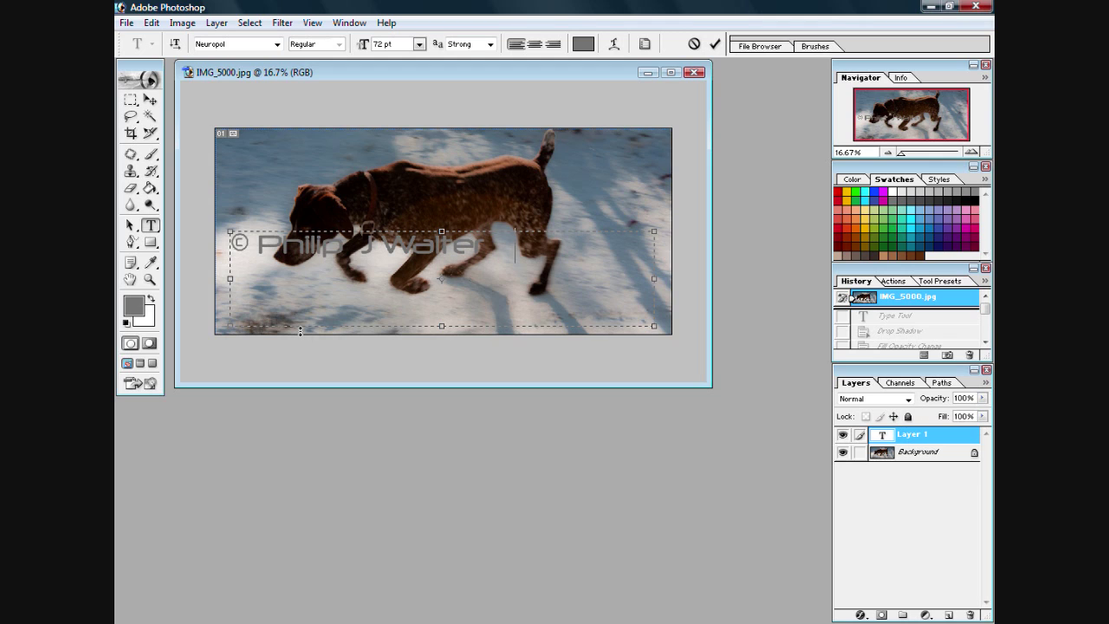
type(" Studios")
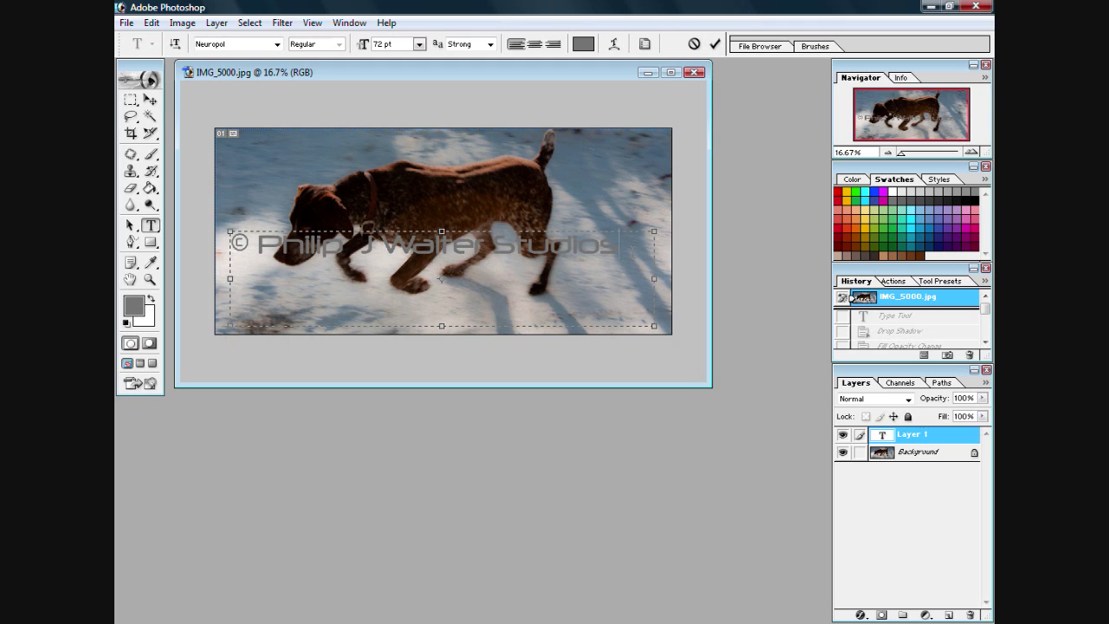
left_click(630, 252)
left_click_drag(441, 224, 442, 263)
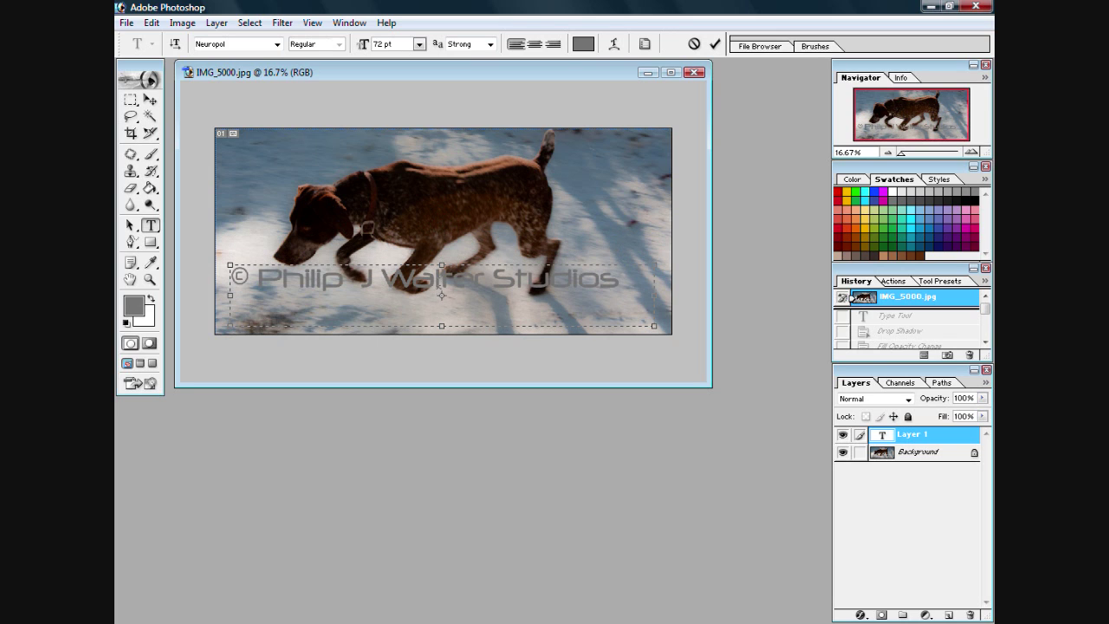
Move the copyright text up across the dog's body and open the Layer Style menu
left_click(150, 100)
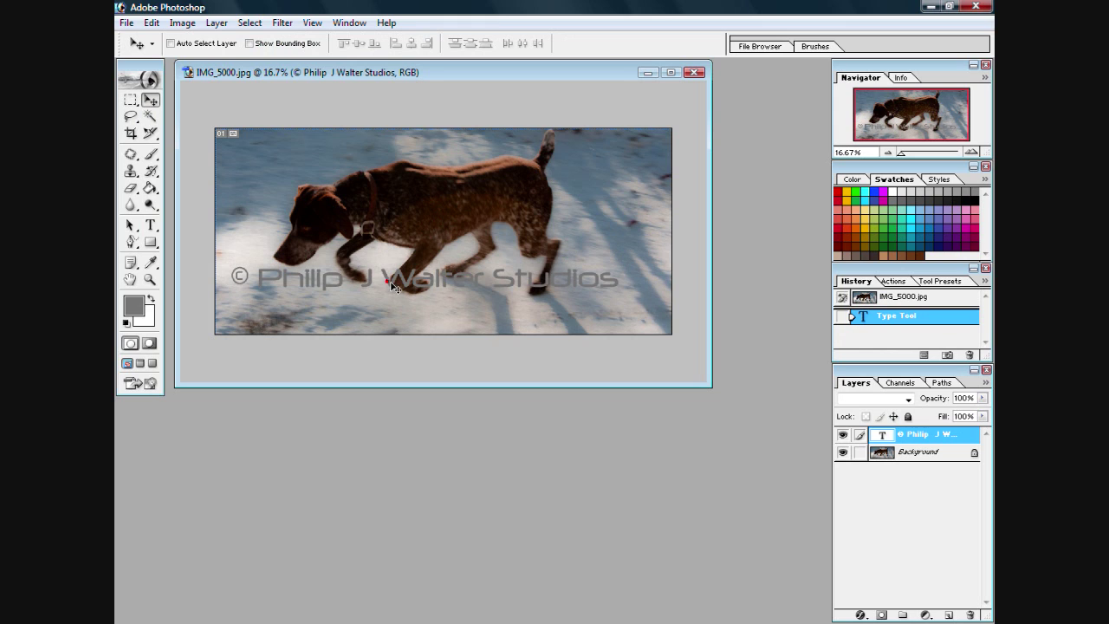
left_click_drag(392, 287, 432, 218)
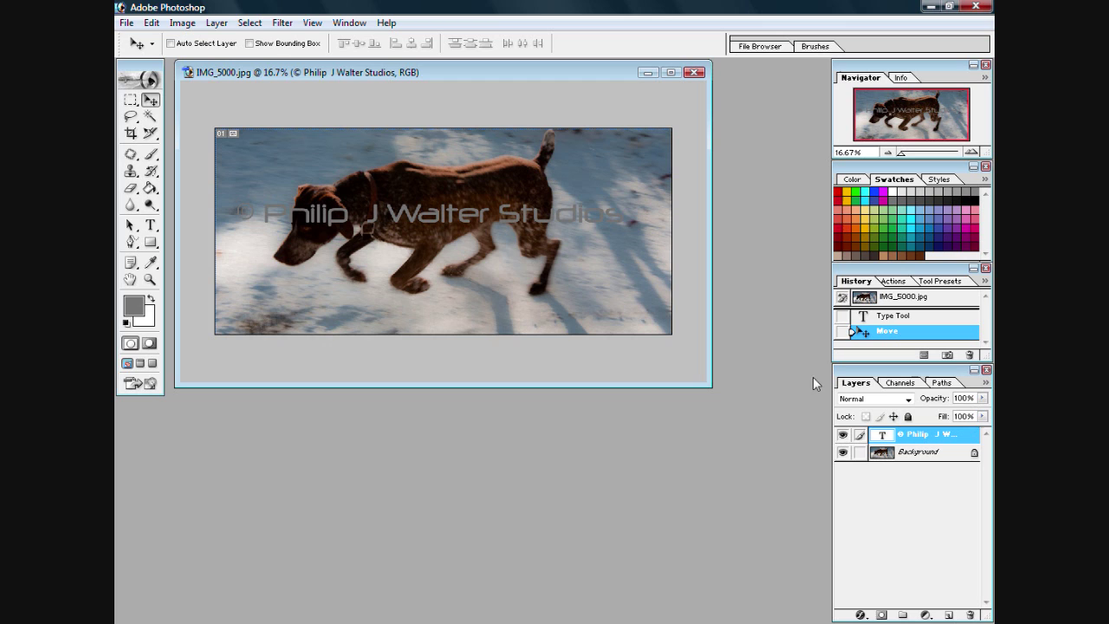
left_click(216, 23)
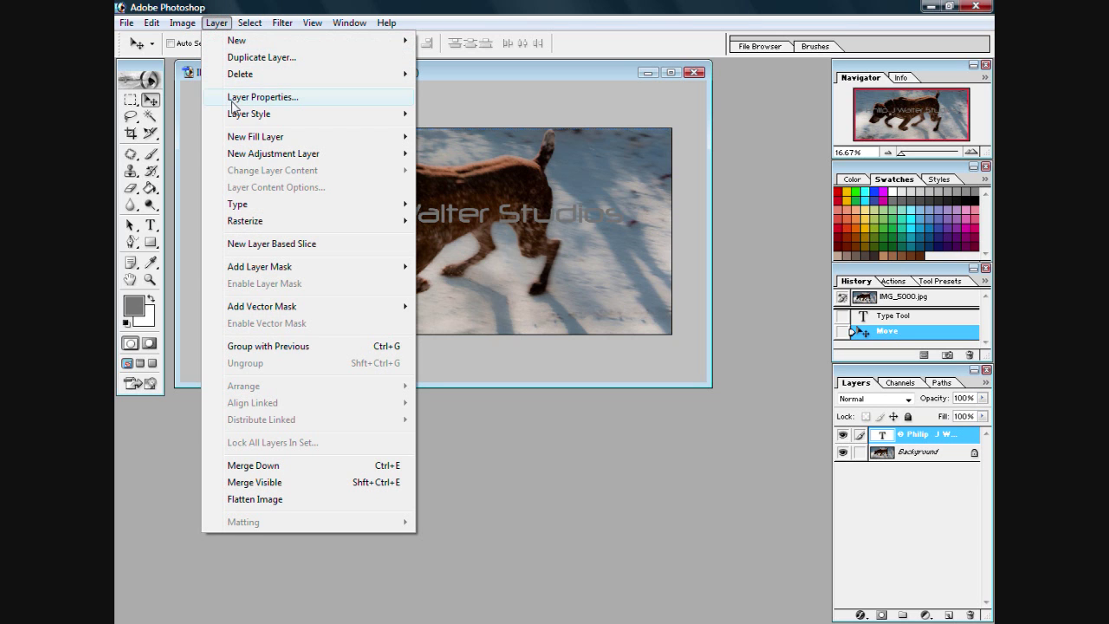
mouse_move(235, 117)
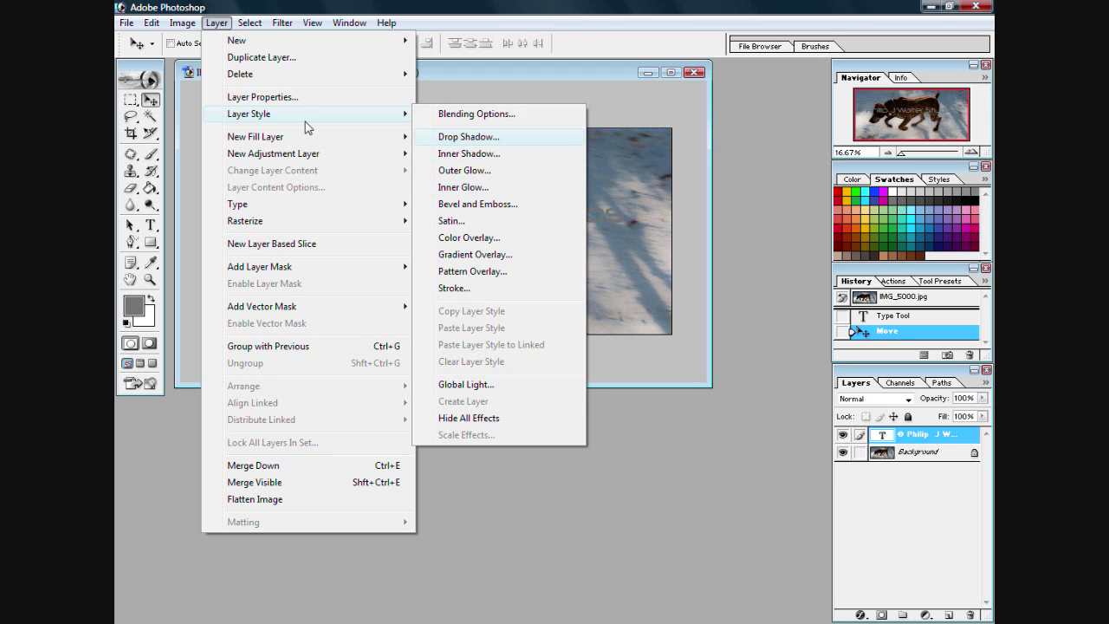
Apply a Drop Shadow to the copyright text with its opacity raised to about 82%
mouse_move(305, 121)
left_click(468, 139)
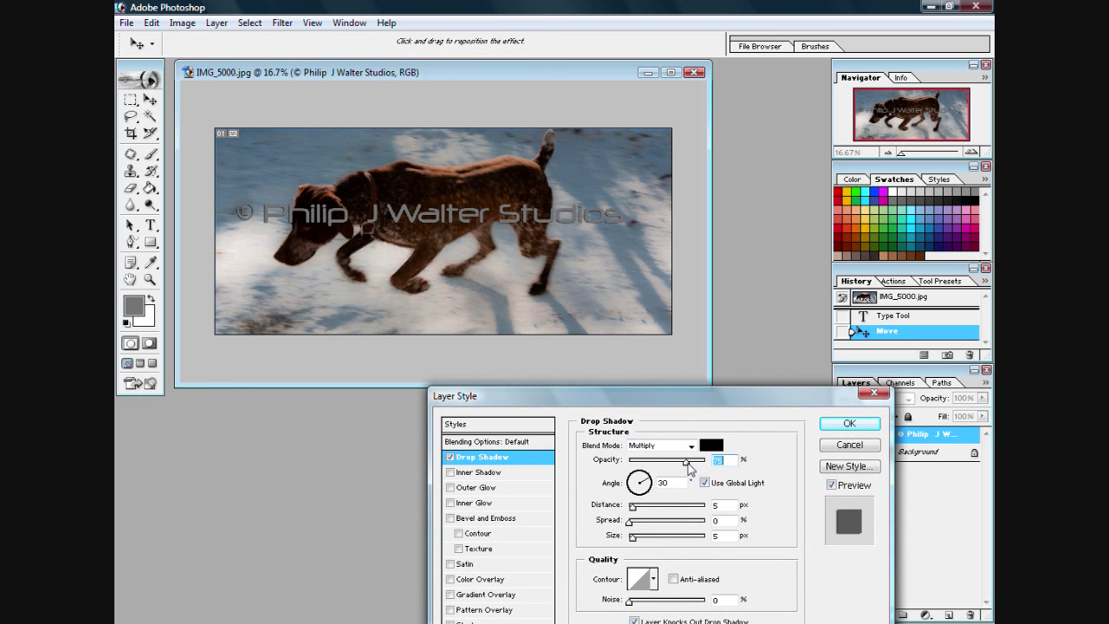
left_click_drag(686, 462, 695, 466)
left_click(847, 424)
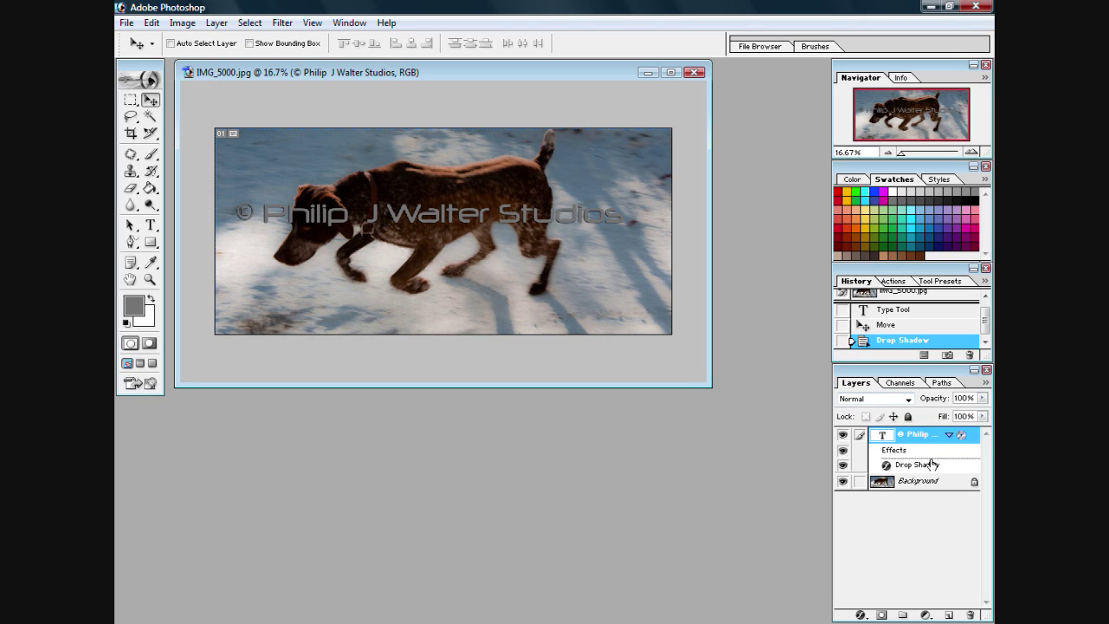
Drag the copyright text layer's Fill down to 11% in the Layers palette
left_click(982, 416)
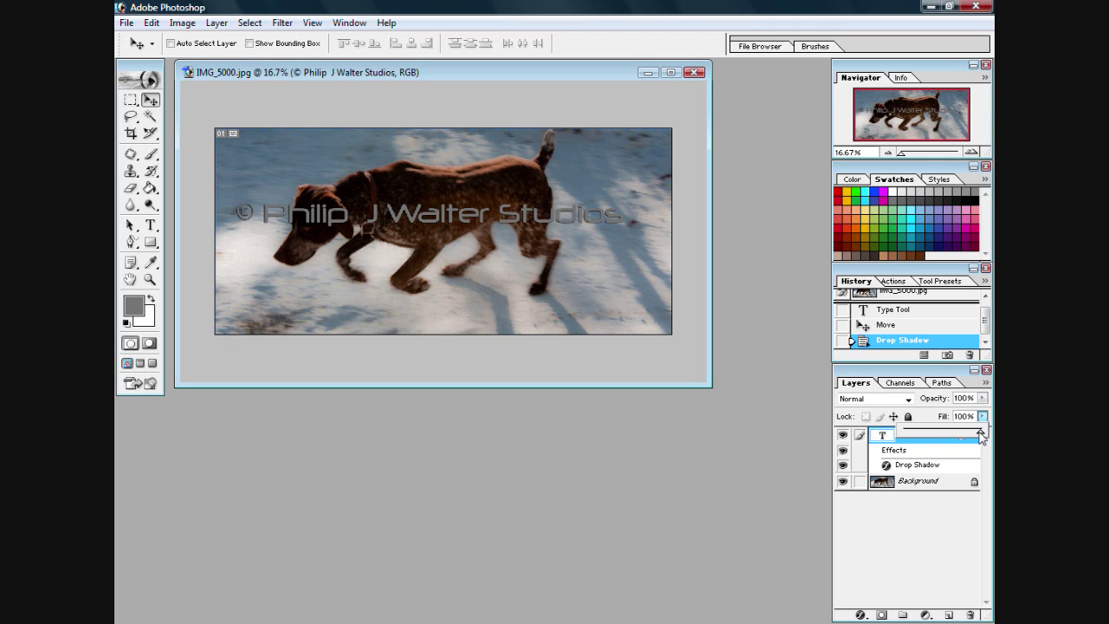
left_click_drag(981, 435, 913, 440)
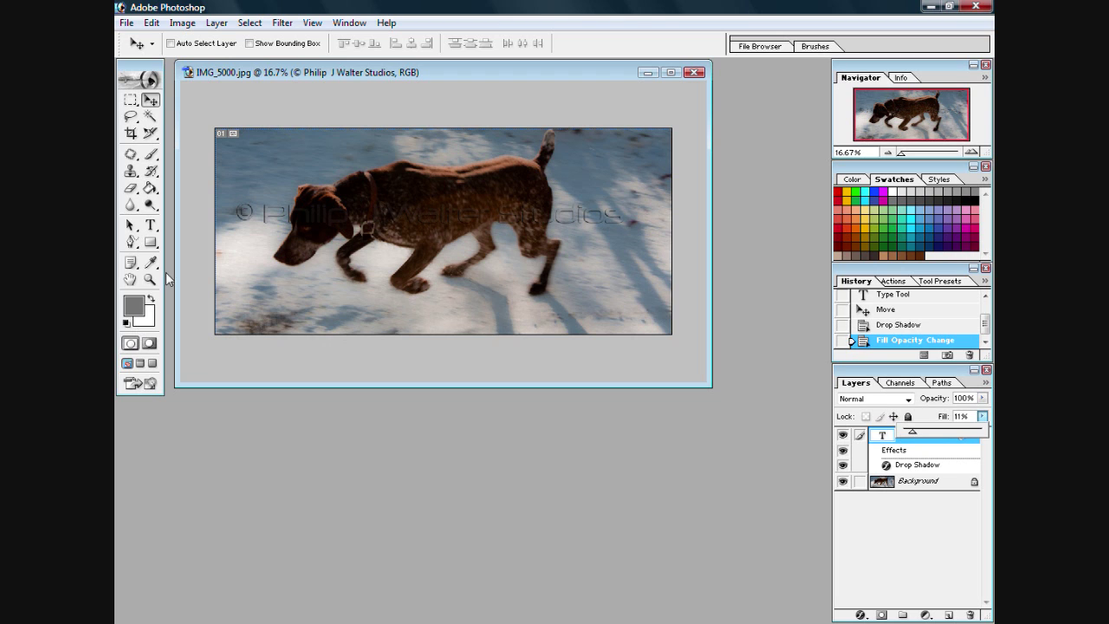
Zoom in to inspect the faint watermark, then revert to the IMG_5000.jpg History snapshot
left_click(149, 279)
left_click(396, 235)
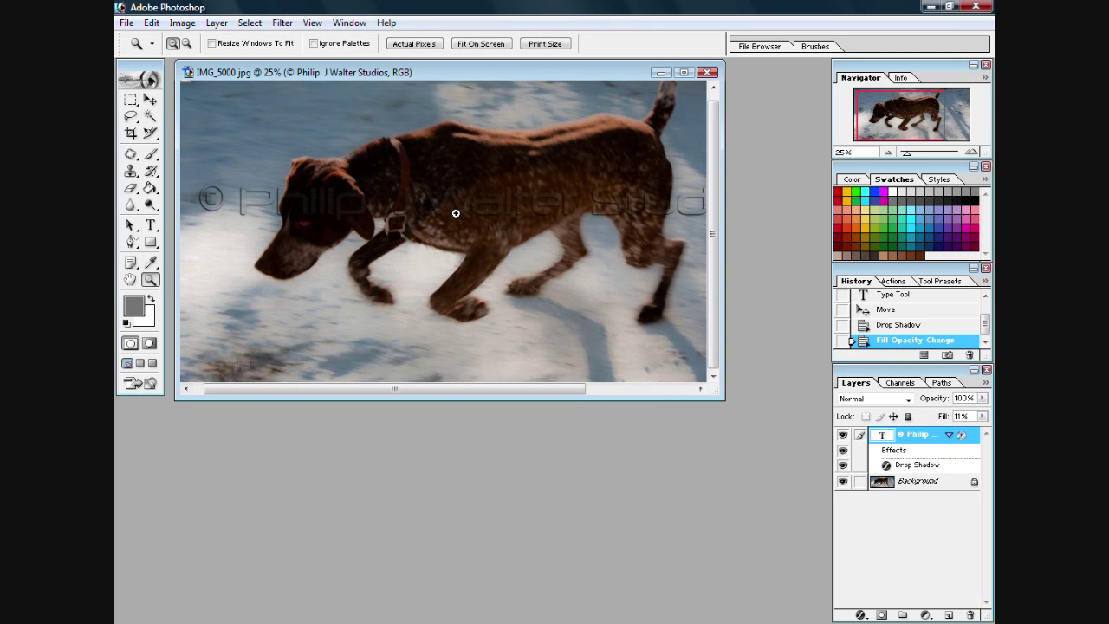
left_click(490, 229)
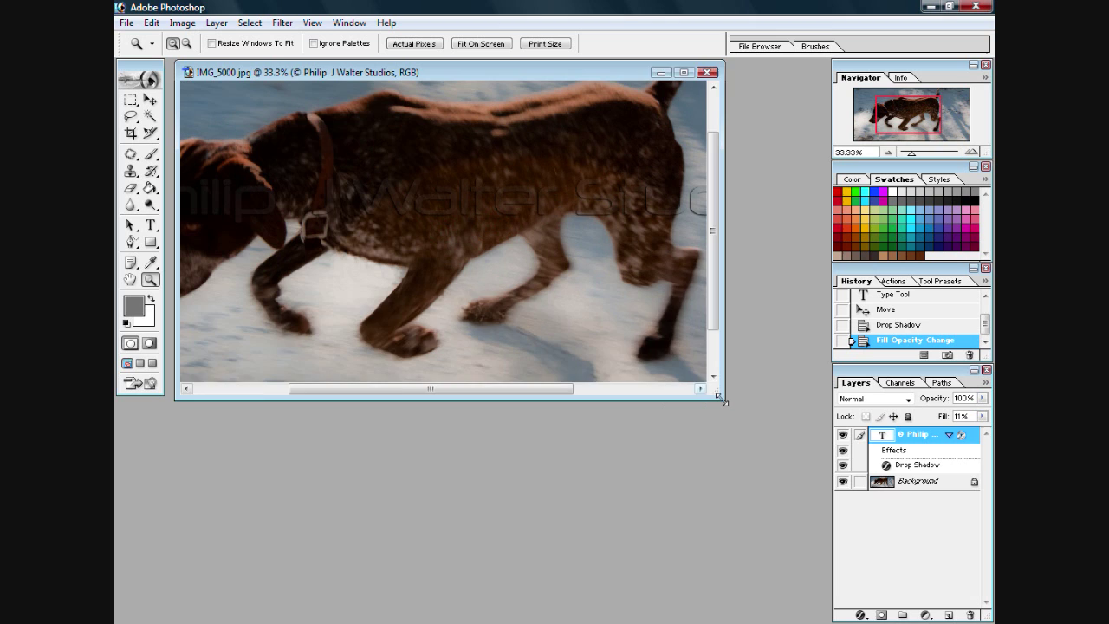
left_click_drag(719, 398, 827, 586)
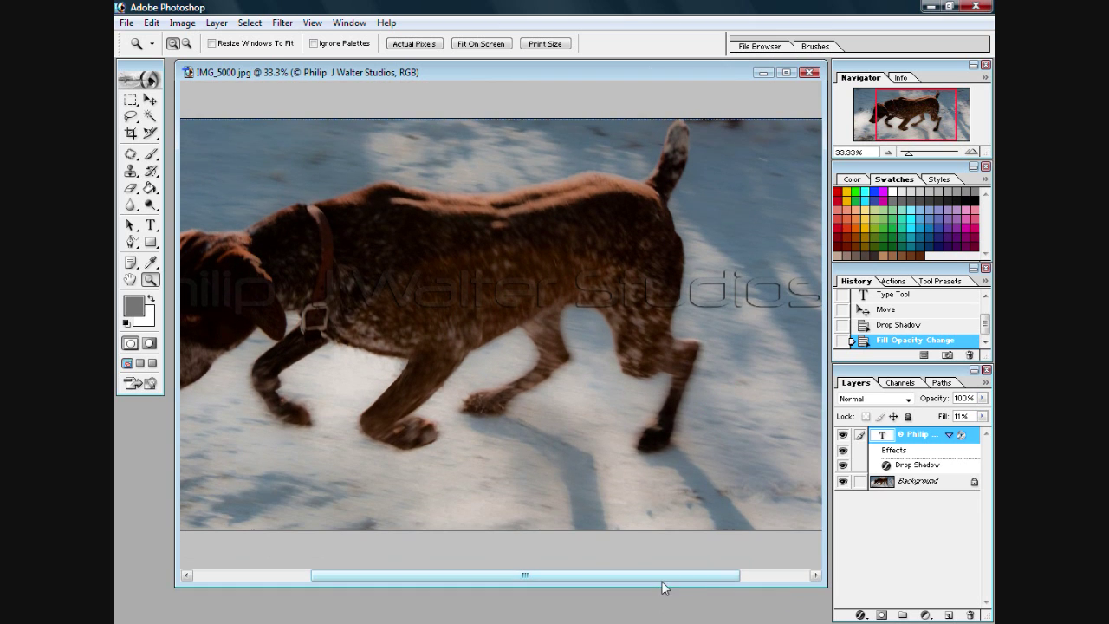
left_click_drag(658, 577, 548, 550)
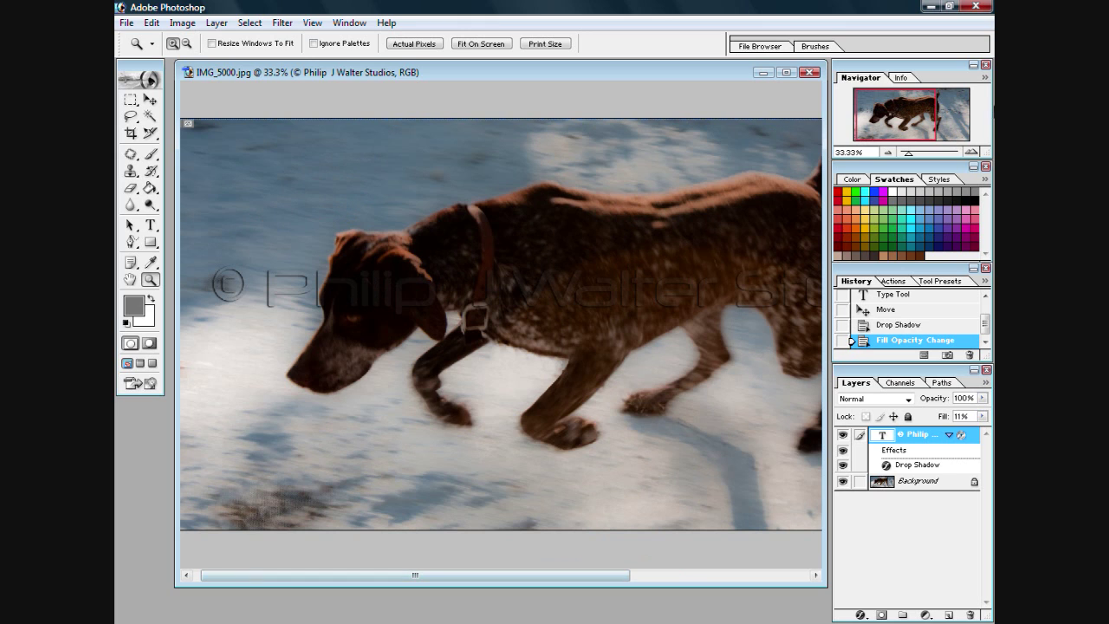
left_click(982, 305)
Revert to the original photo state and zoom out to 16.7%
left_click(921, 297)
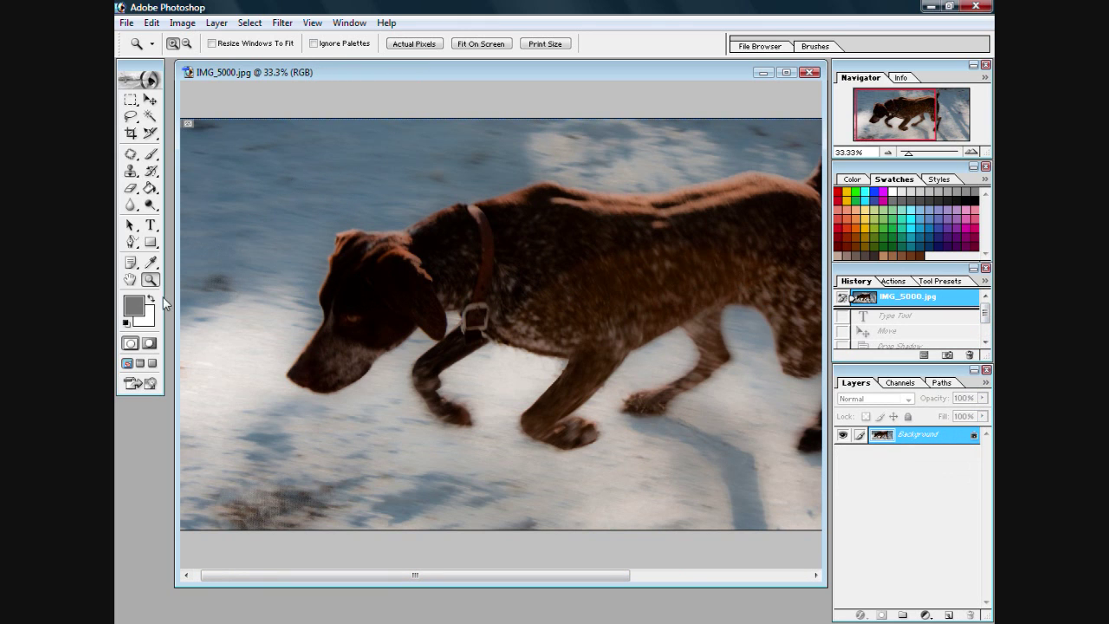
right_click(285, 247)
left_click(339, 330)
right_click(362, 321)
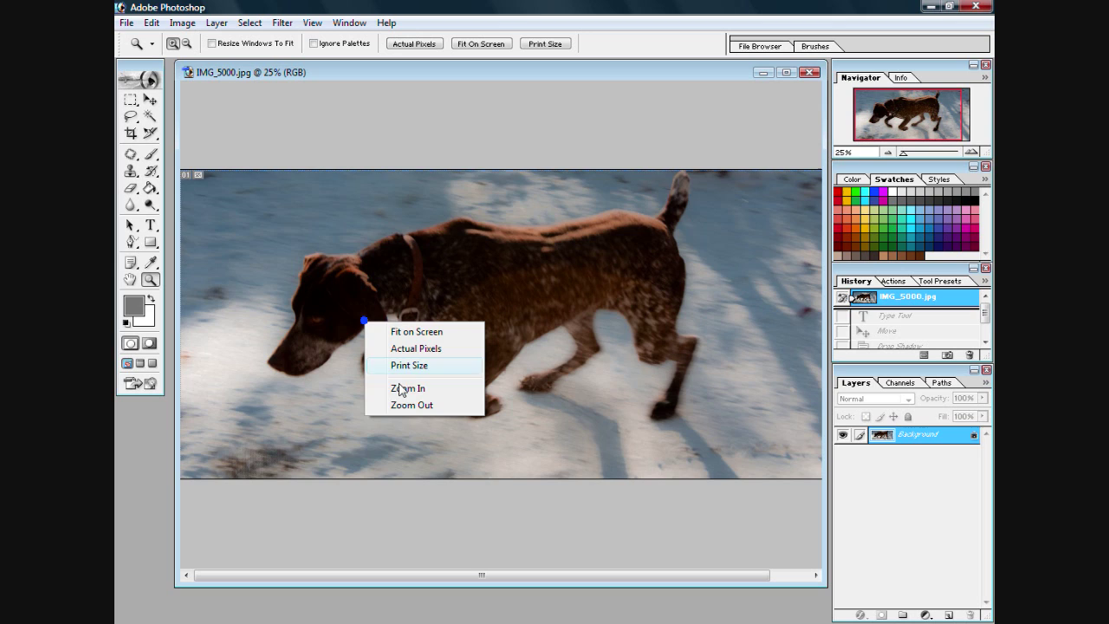
left_click(390, 405)
Draw a text box across the middle of the photo, paste the ©, and type the studio name
left_click(217, 23)
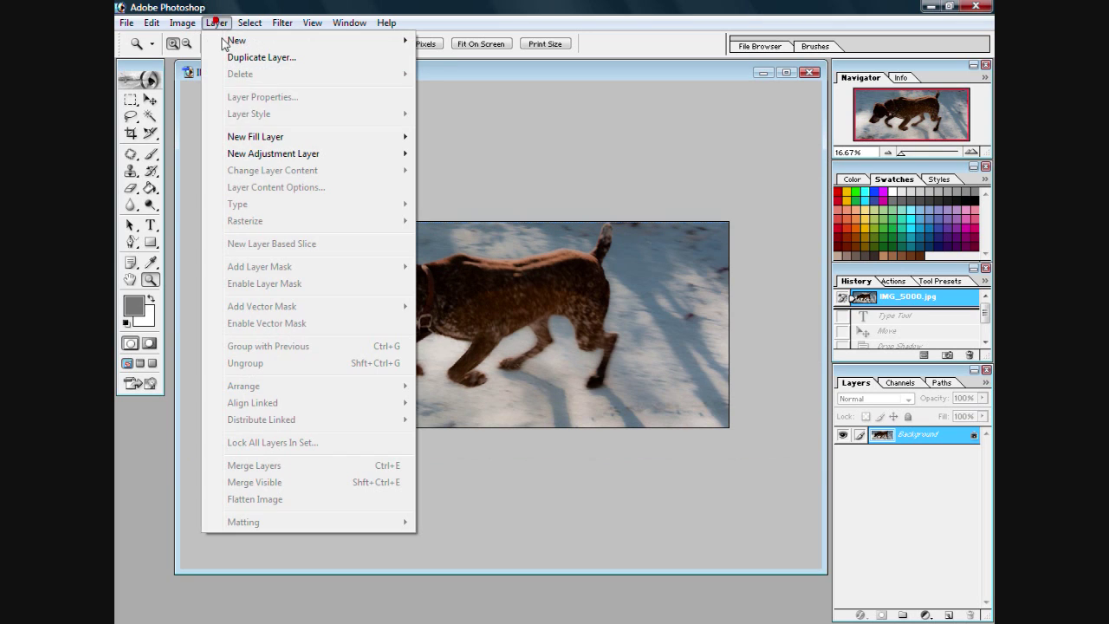
left_click(248, 7)
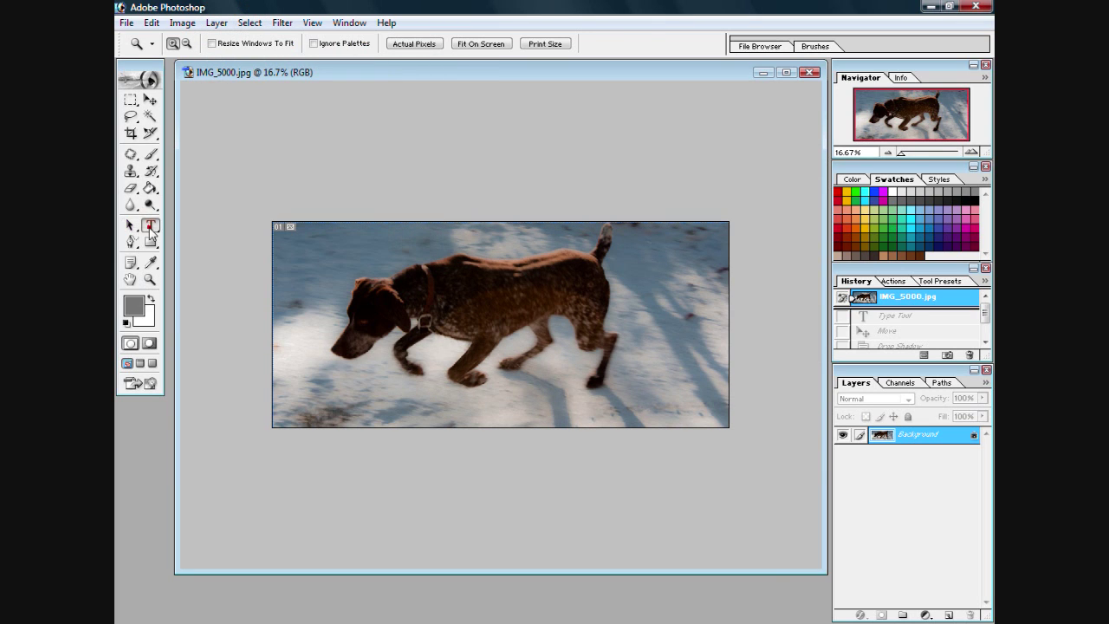
left_click(150, 225)
left_click_drag(289, 266, 700, 394)
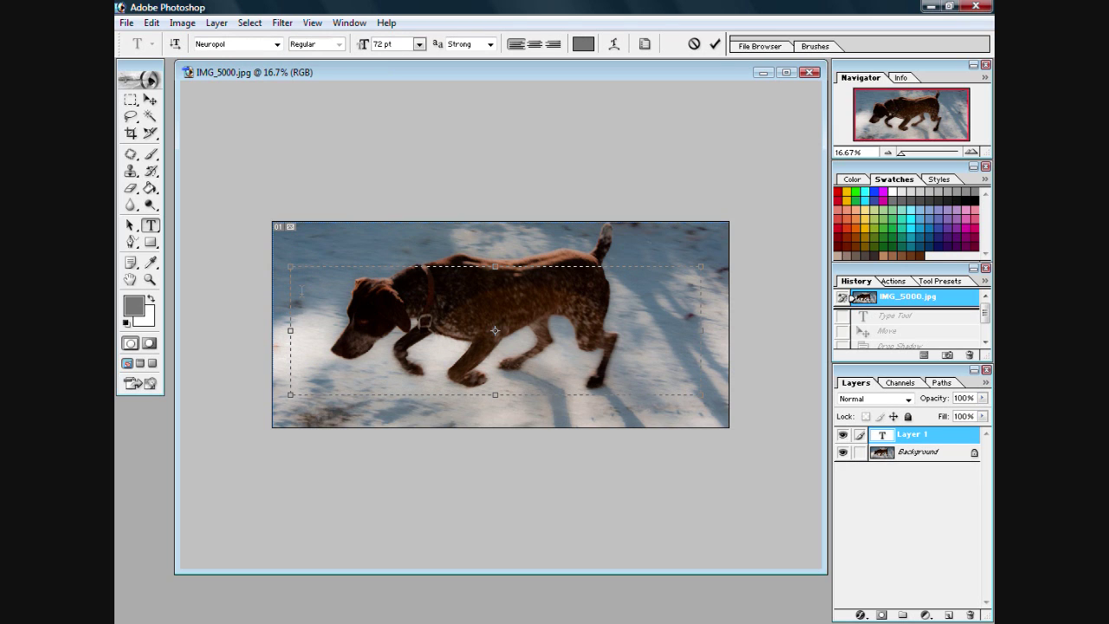
right_click(301, 290)
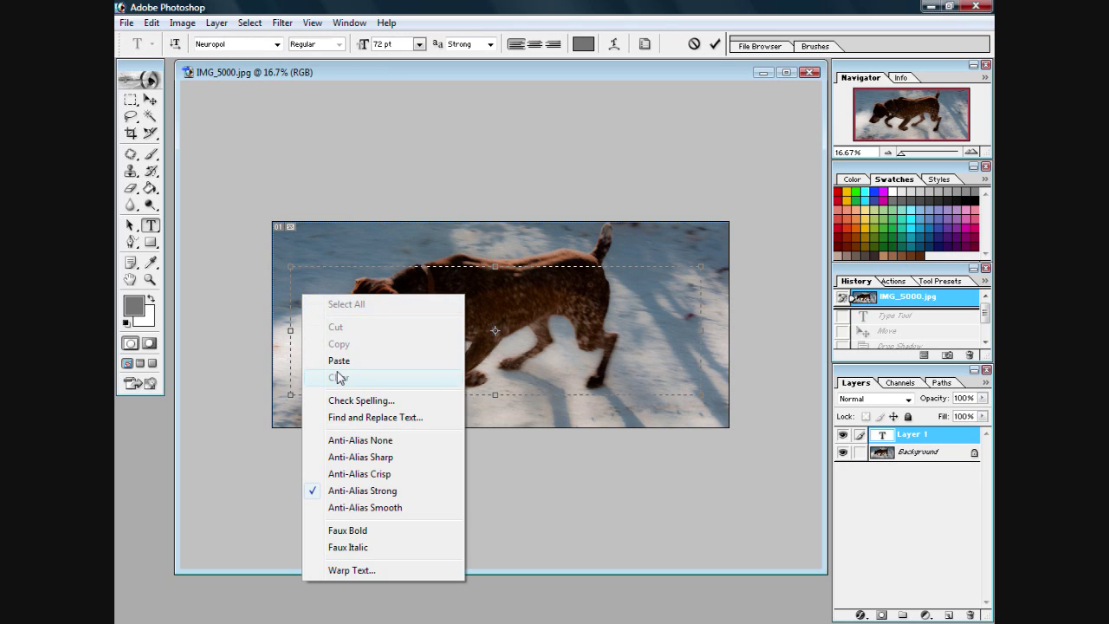
left_click(346, 361)
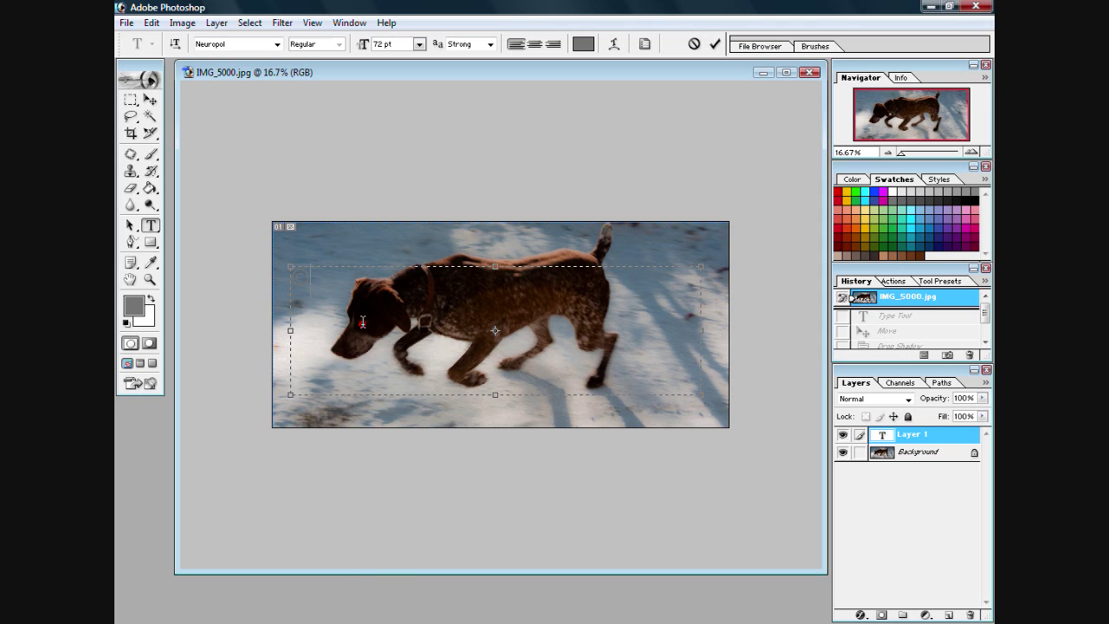
type("ilipp J Walter Stud")
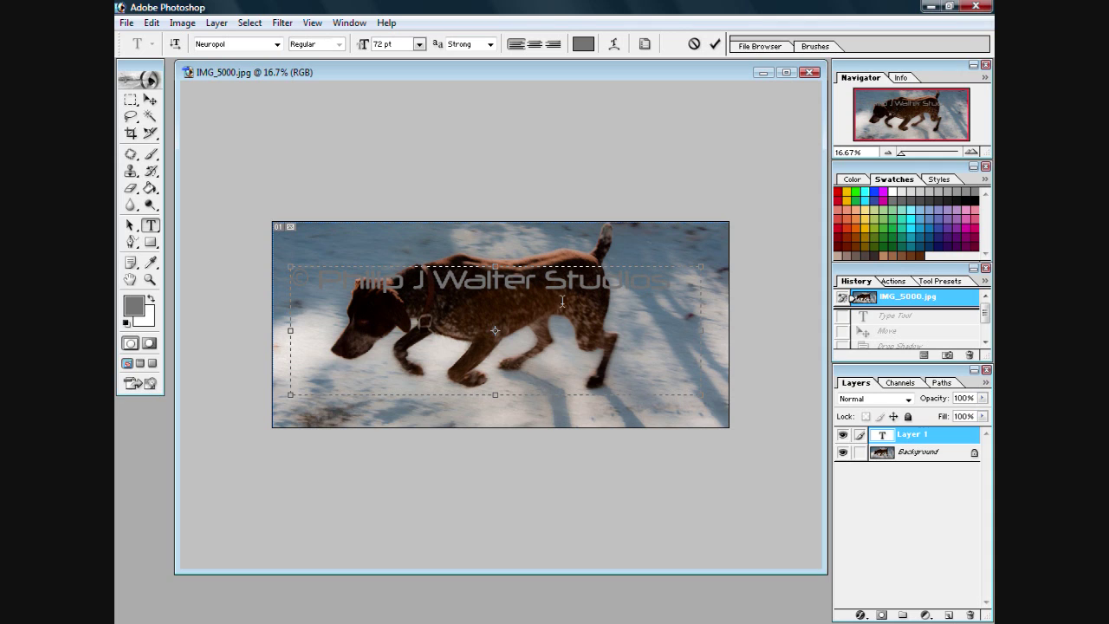
type("ios")
Commit the copyright text and move it down over the dog's legs
key("shift+Left")
key("shift+Left")
key("shift+Left")
key("shift+Left")
key("shift+Left")
key("shift+Left")
key("shift+Left")
key("shift+Left")
key("shift+Left")
key("shift+Left")
key("shift+Left")
key("shift+Left")
key("shift+Left")
key("shift+Left")
key("shift+Left")
key("shift+Left")
key("shift+Left")
key("shift+Left")
key("shift+Left")
key("shift+Left")
left_click(341, 324)
left_click(150, 101)
left_click_drag(400, 286, 452, 383)
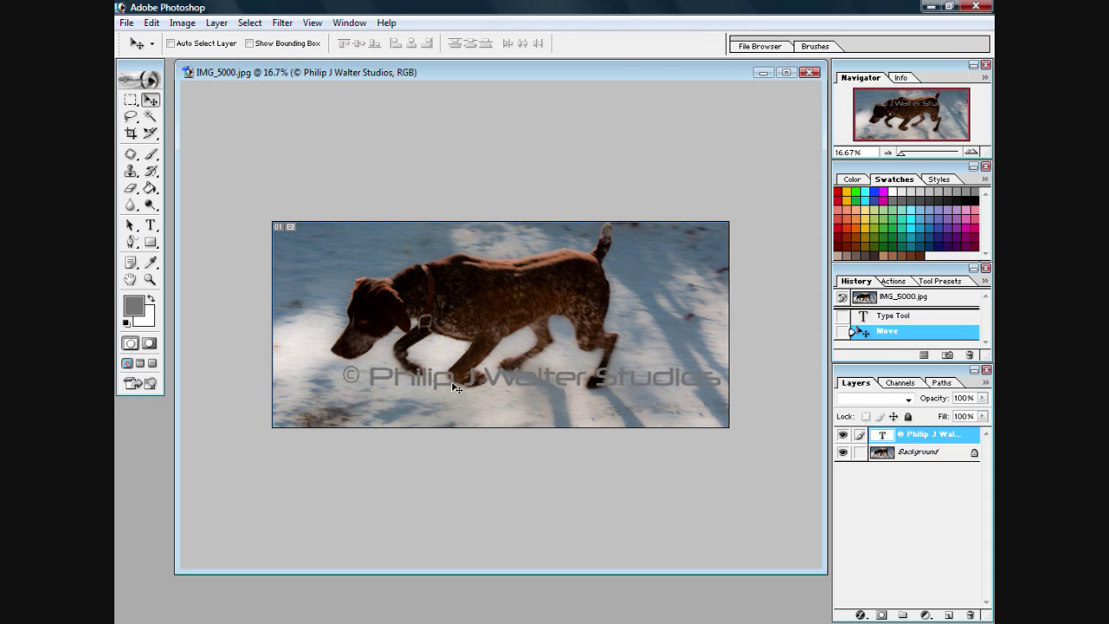
Apply an Inner Bevel and Emboss with 361% depth to the watermark text
left_click(217, 24)
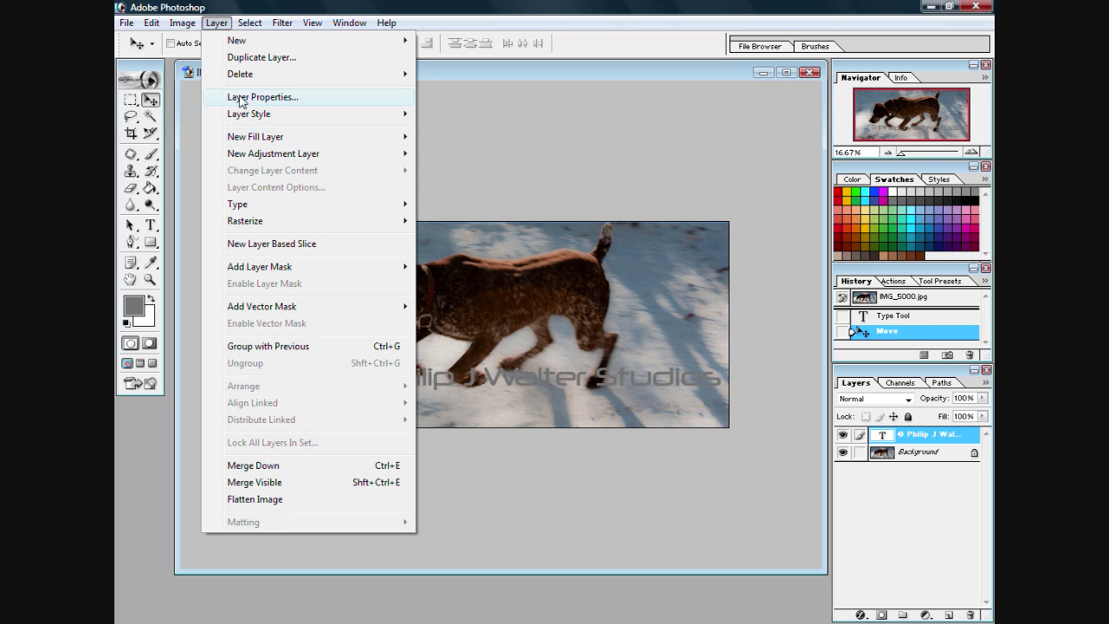
mouse_move(239, 116)
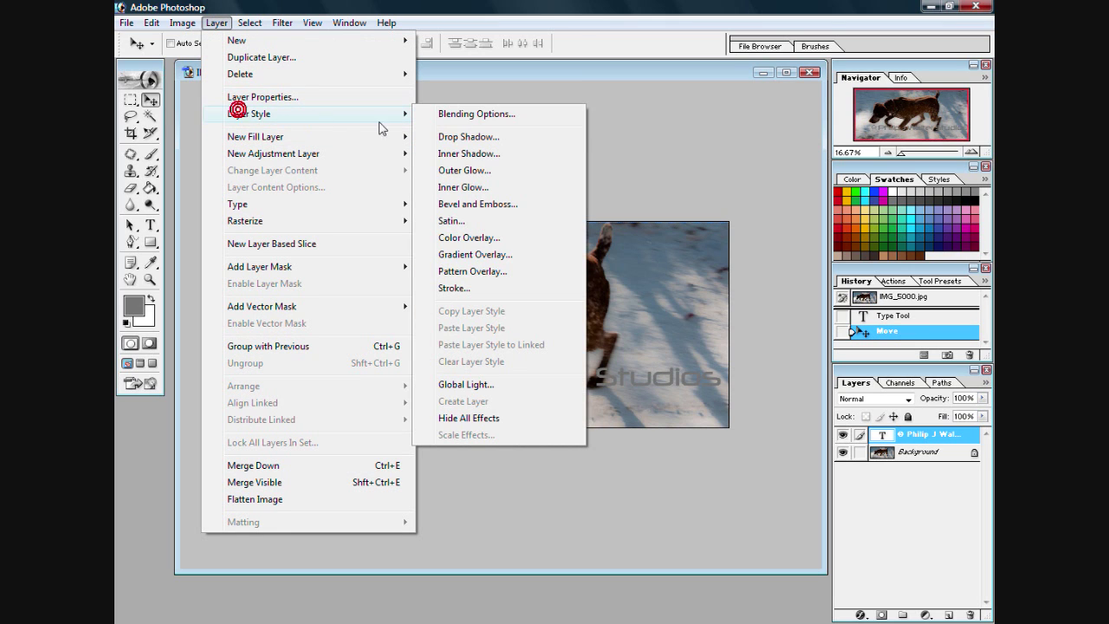
left_click(469, 206)
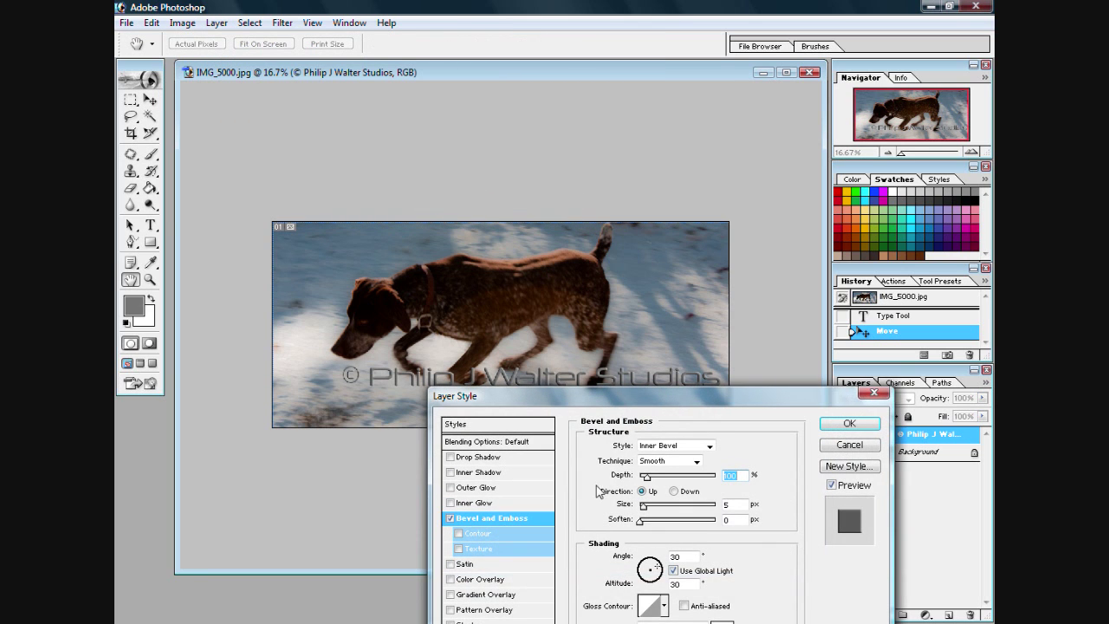
left_click_drag(630, 403, 544, 17)
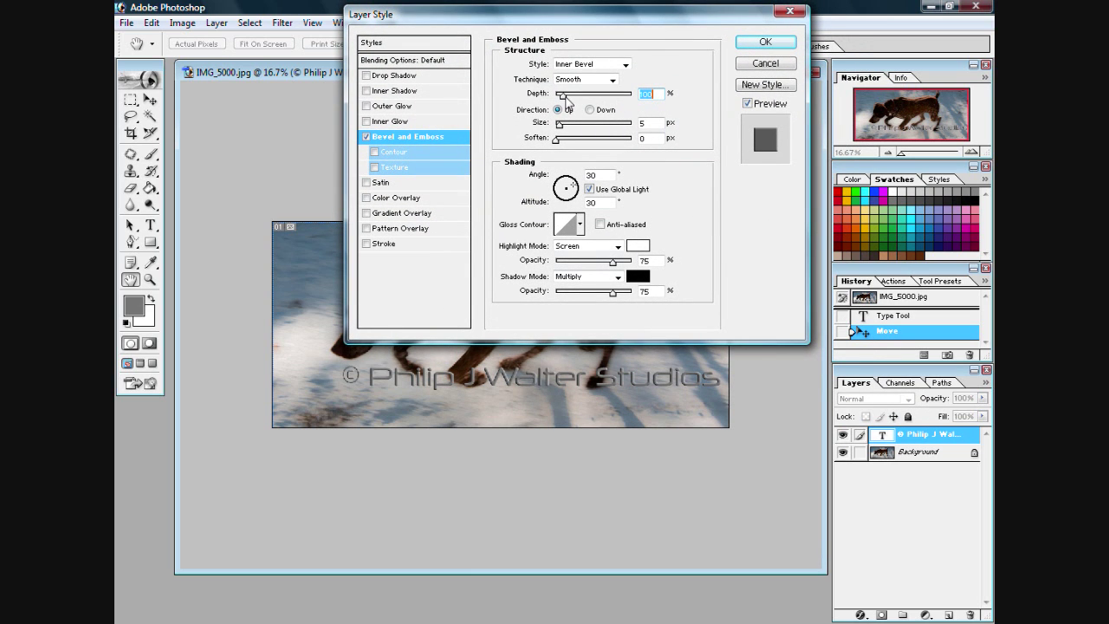
left_click_drag(563, 95, 562, 140)
left_click(560, 126)
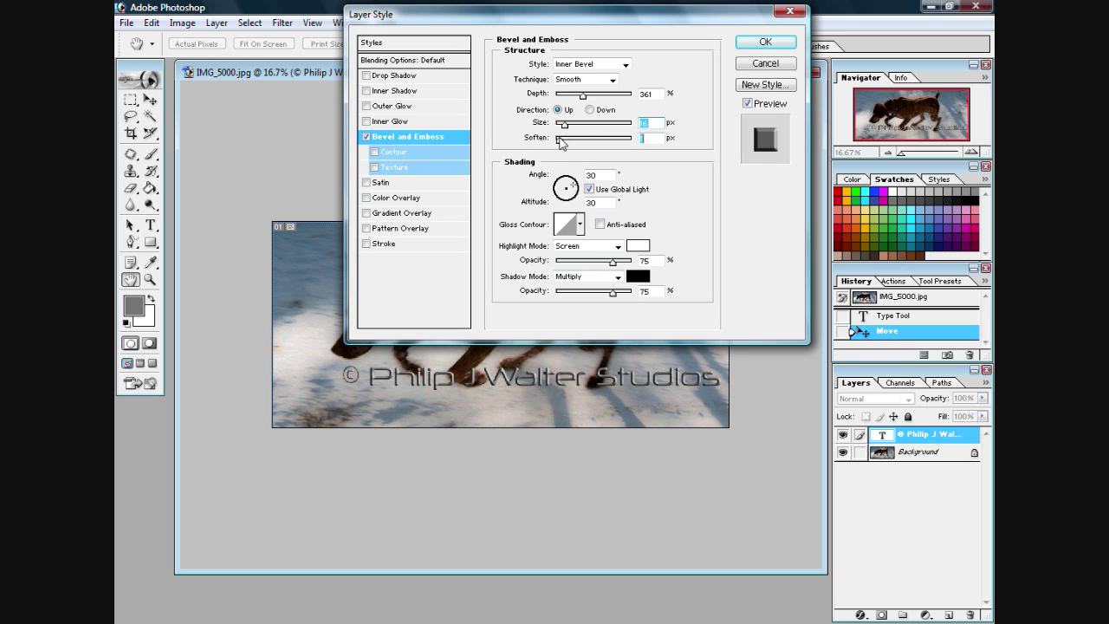
left_click(752, 45)
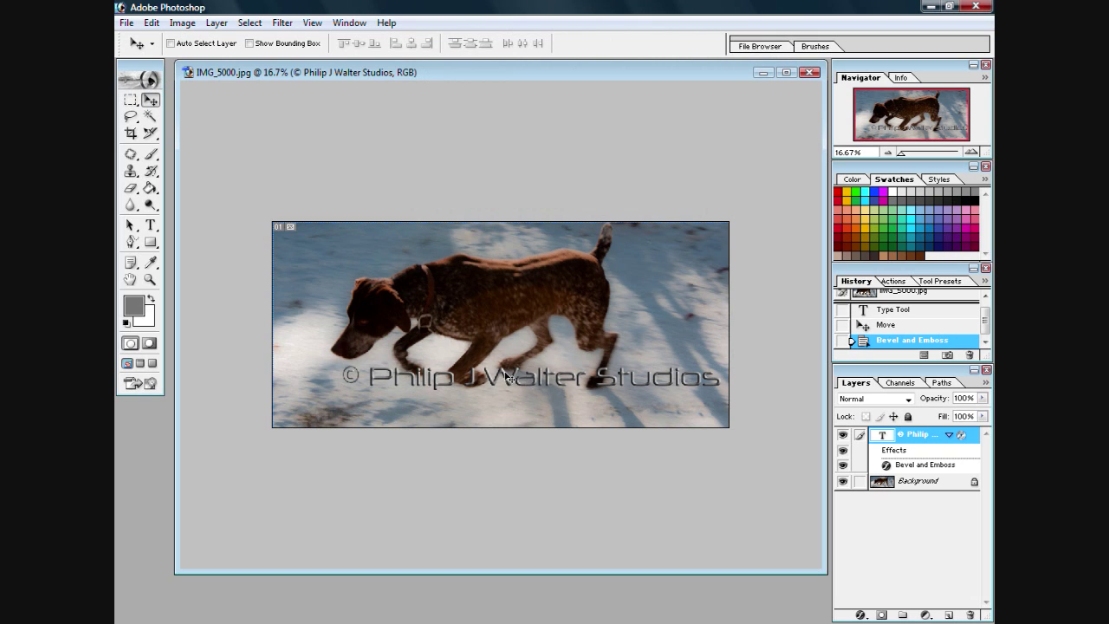
Move the watermark up to the top of the photo and zoom in on the embossed letters
left_click_drag(510, 379, 458, 388)
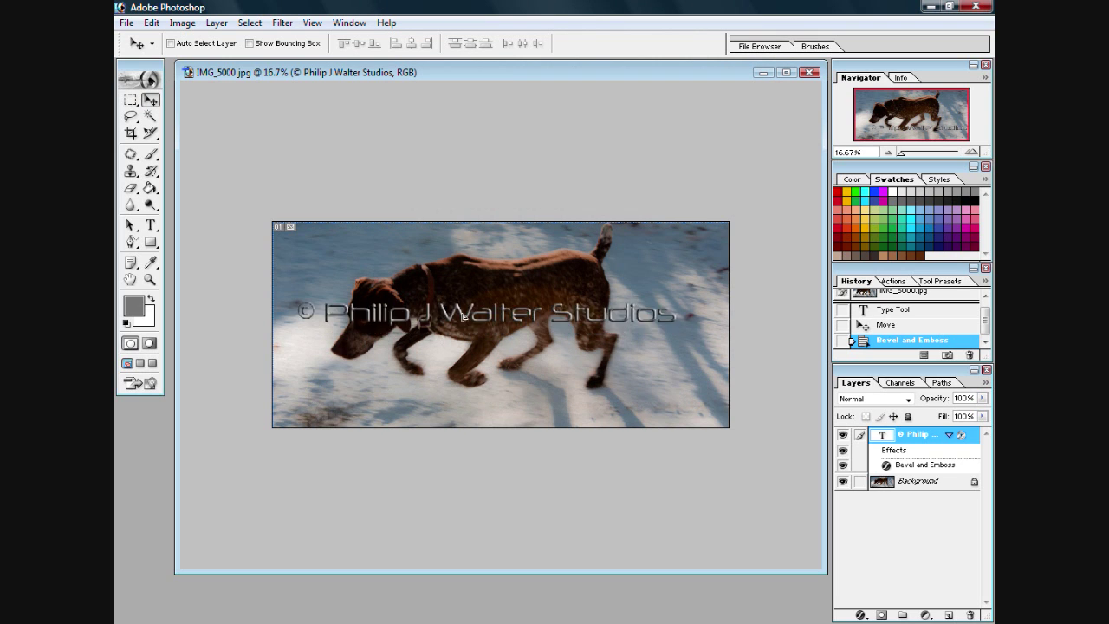
left_click_drag(463, 317, 457, 257)
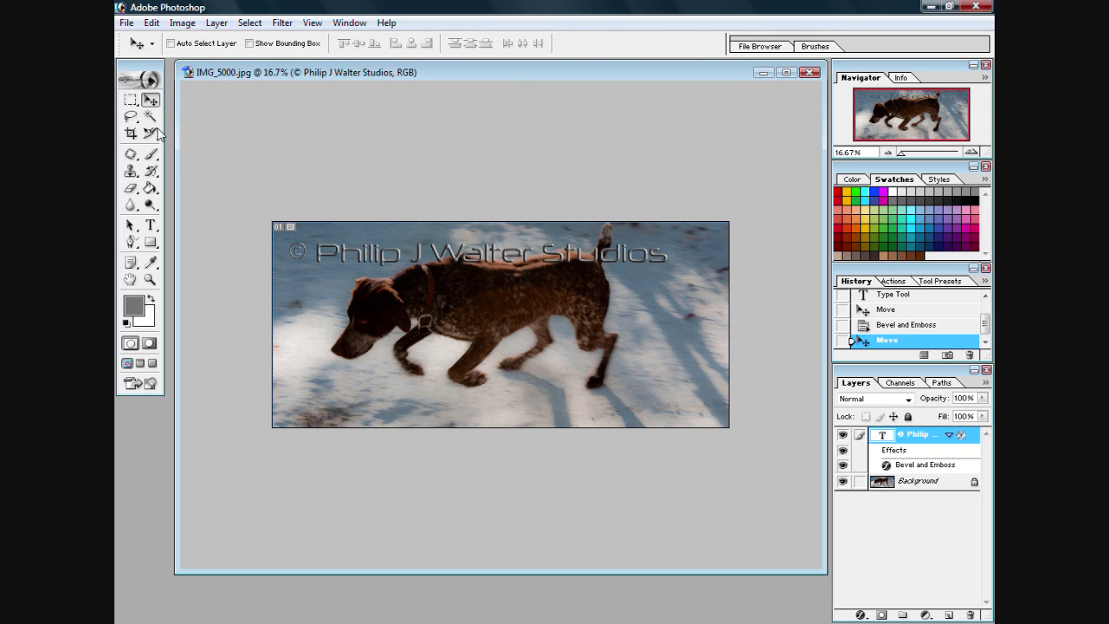
left_click(149, 279)
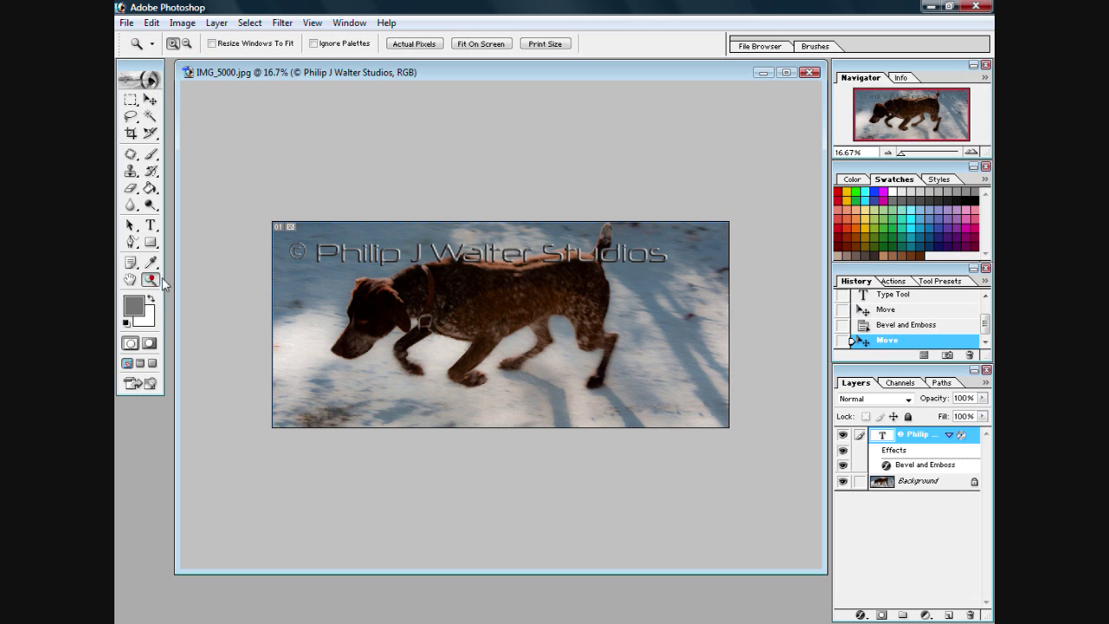
left_click(511, 249)
left_click(468, 190)
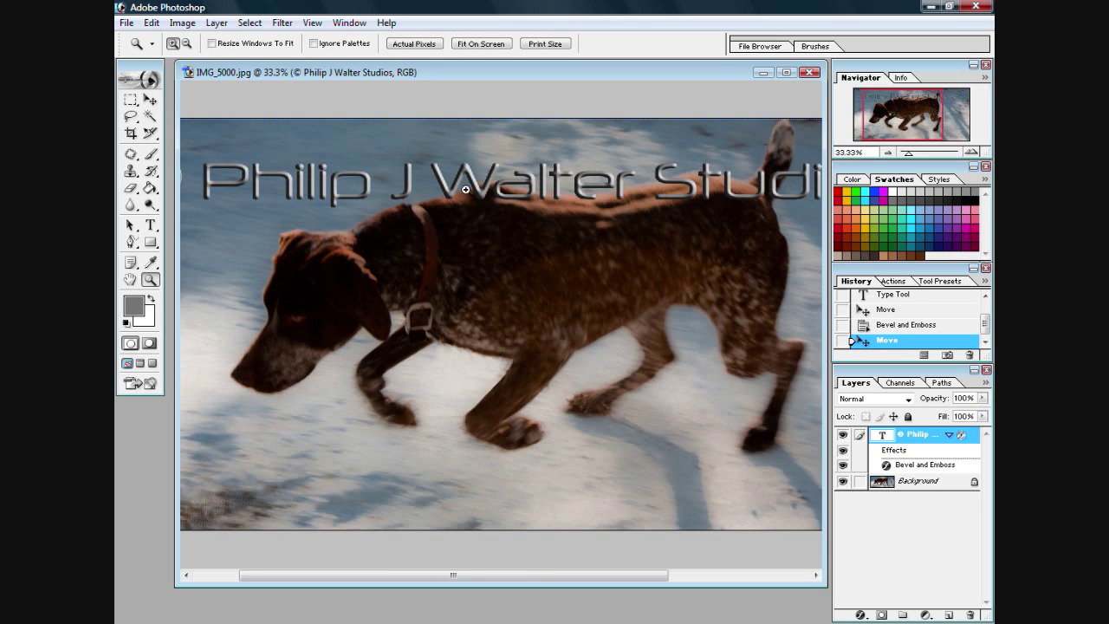
left_click(482, 177)
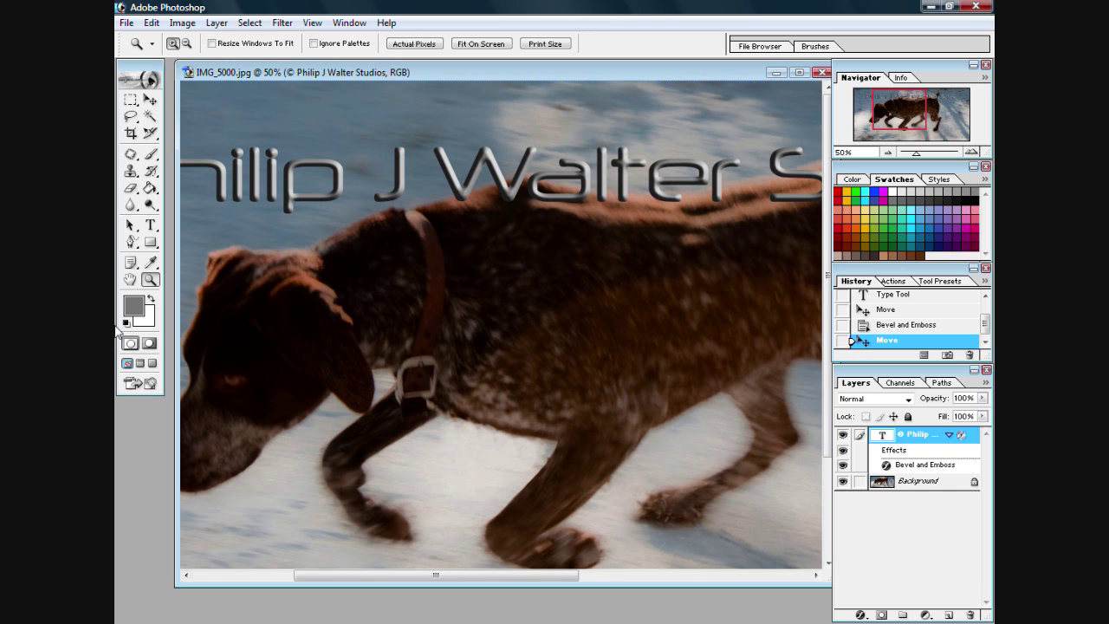
Zoom back out step by step to view the whole photo
right_click(301, 261)
left_click(322, 345)
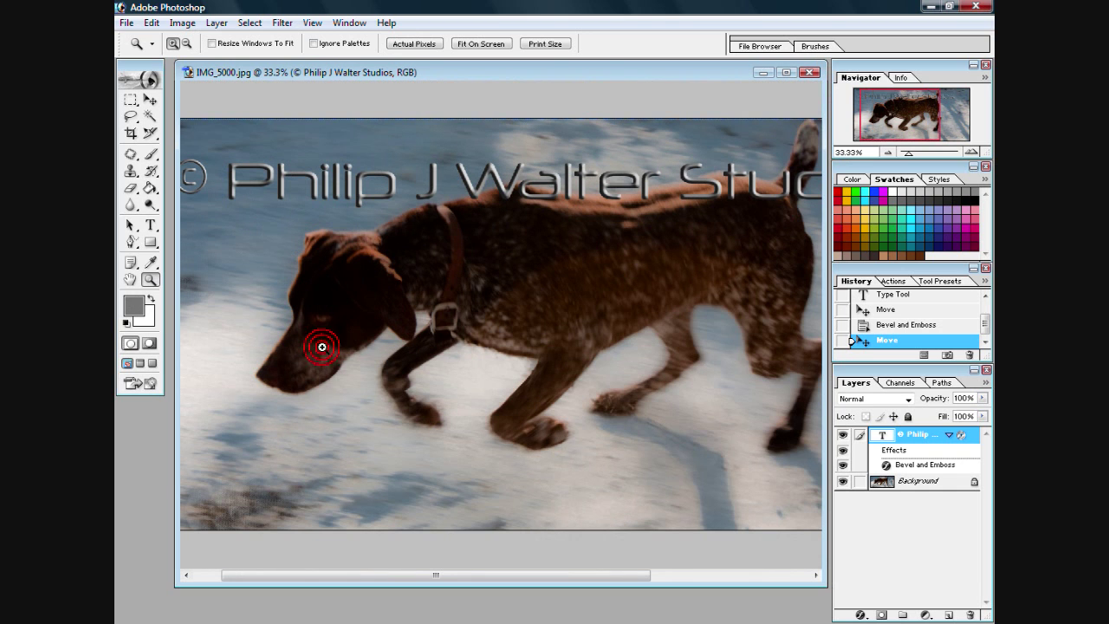
right_click(350, 299)
left_click(397, 381)
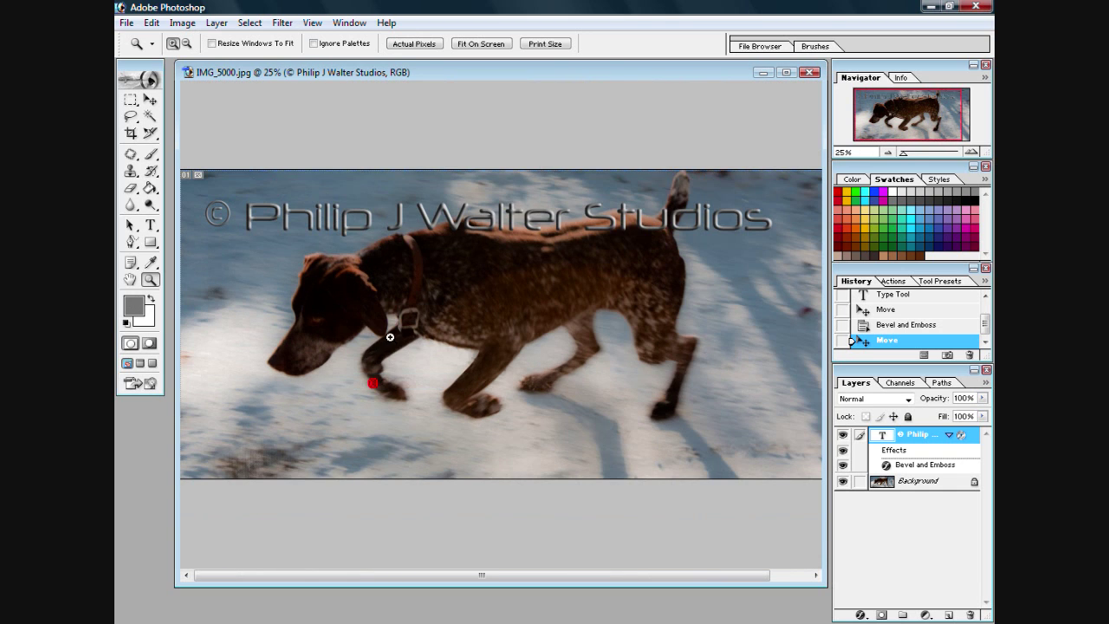
right_click(340, 293)
left_click(388, 374)
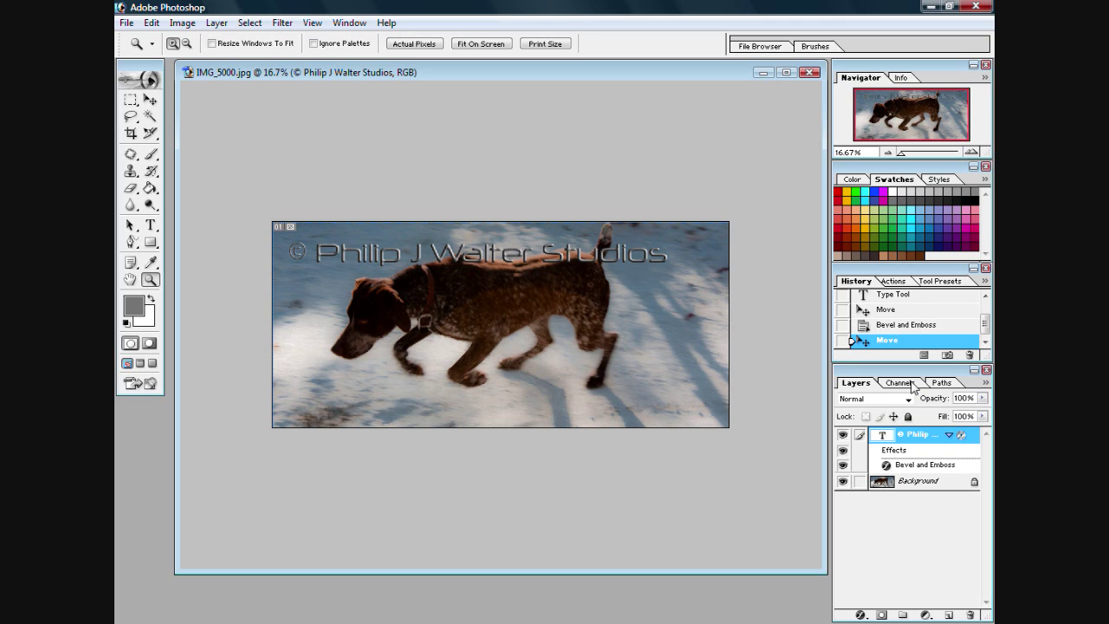
left_click_drag(985, 325, 986, 329)
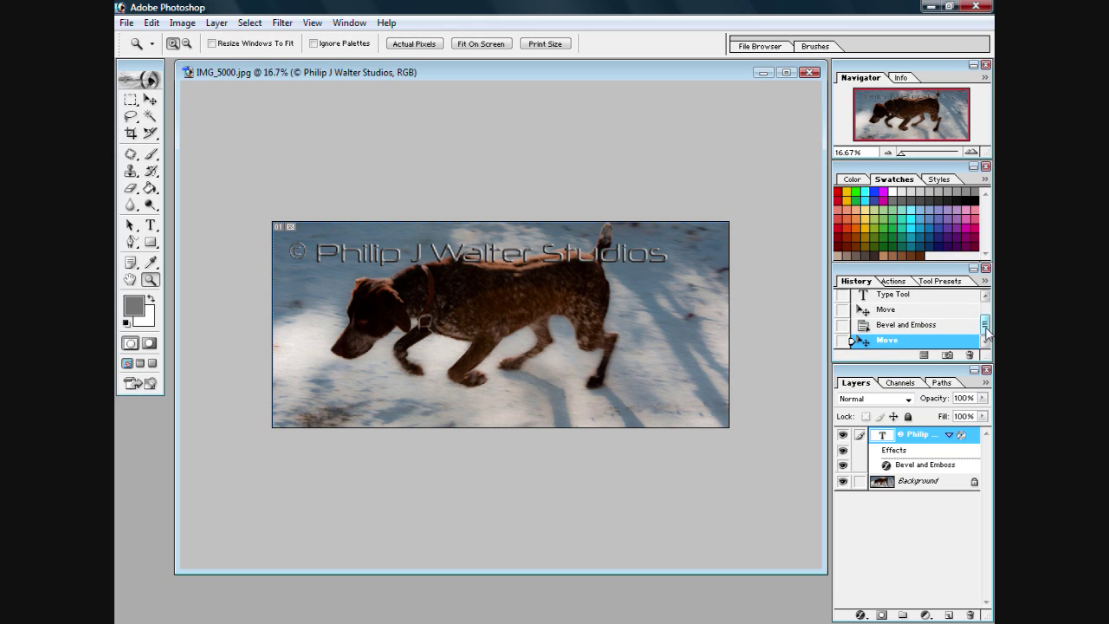